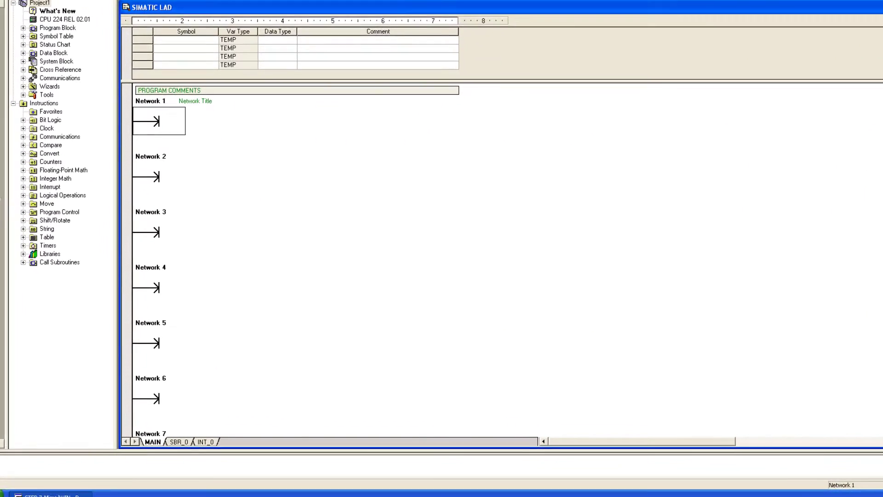
Step: Check in the computer's Device Manager which COM port the USB serial adapter uses
key(super)
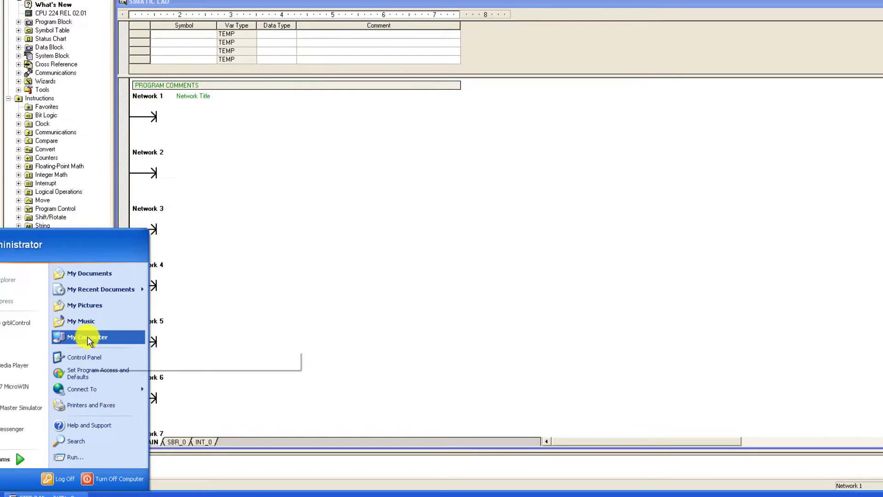
right_click(89, 337)
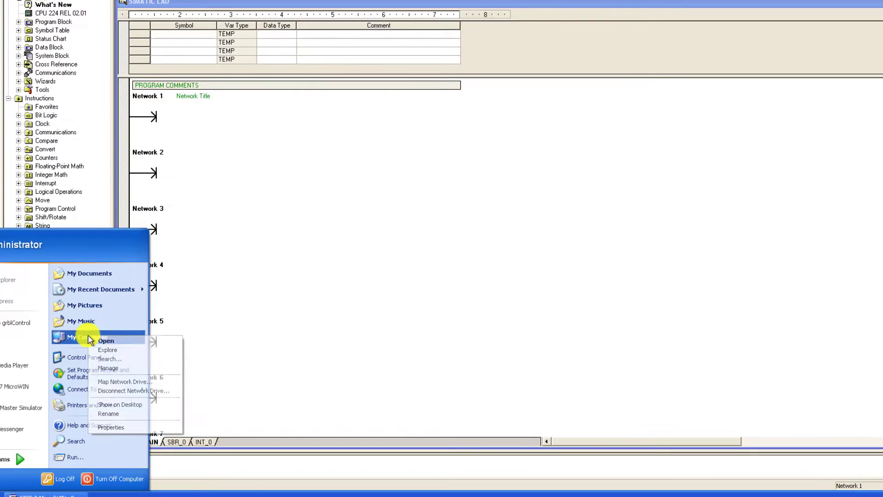
click(113, 369)
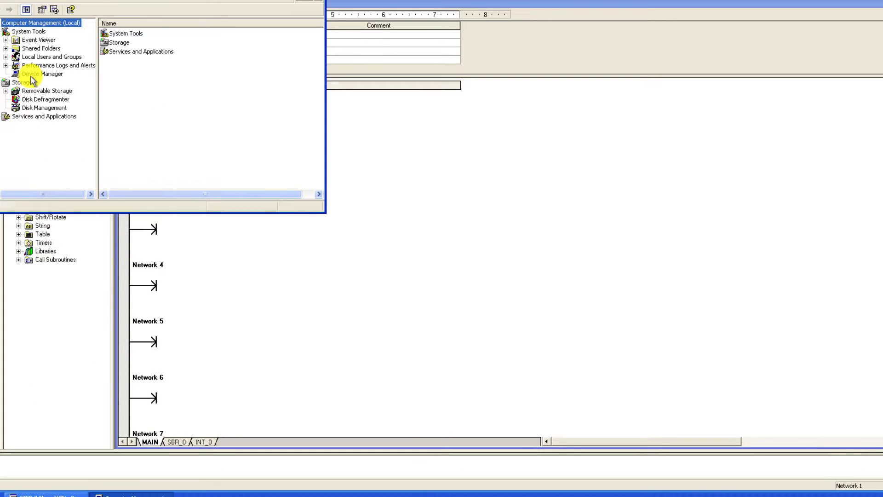
click(32, 75)
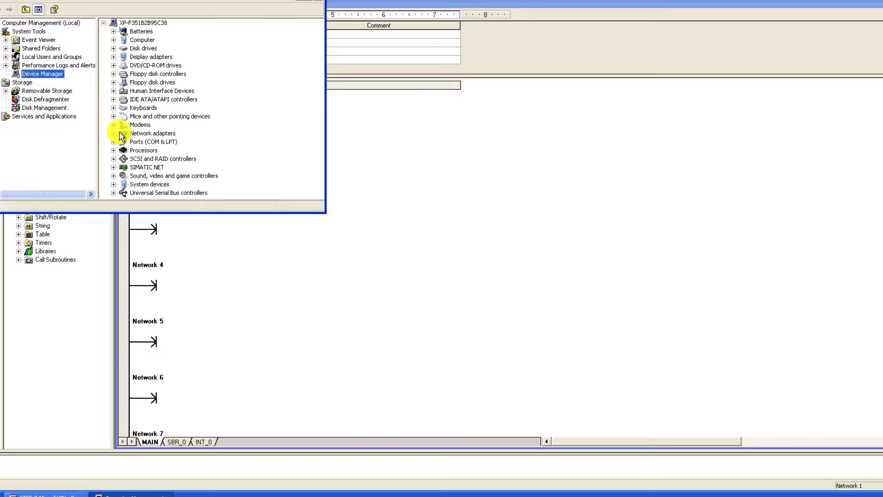
click(113, 142)
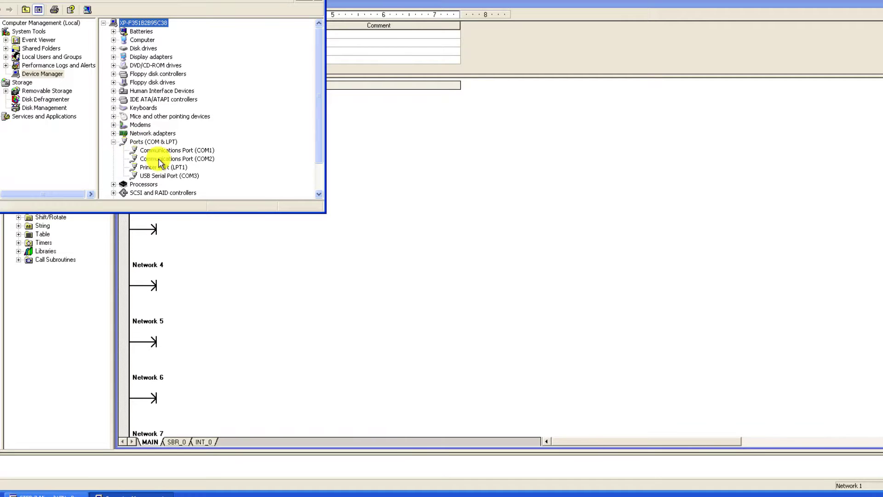
click(165, 176)
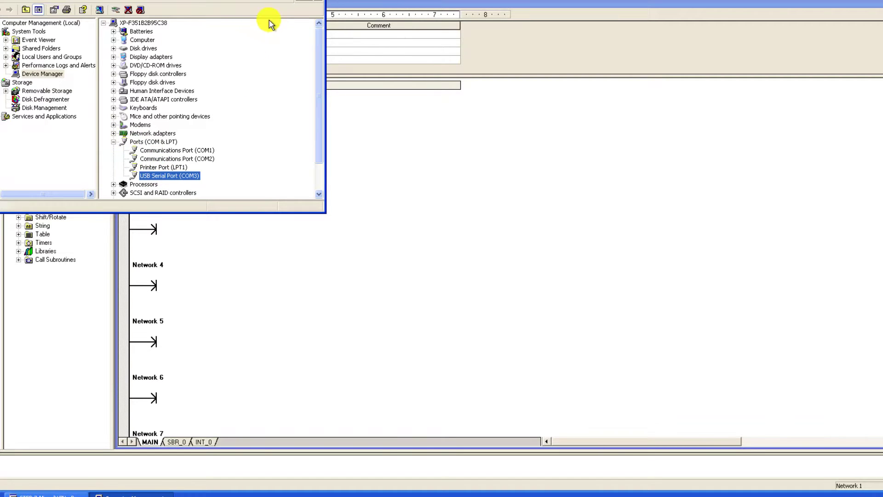
click(305, 0)
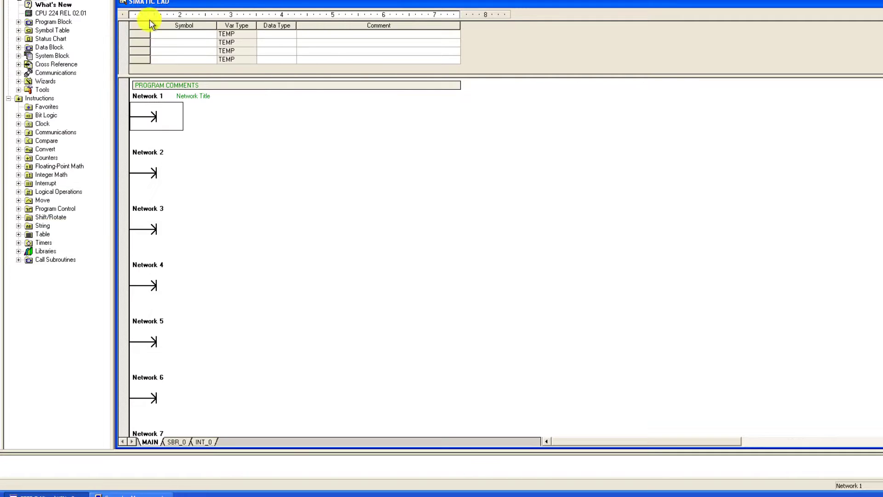
Step: Set the PC/PPI cable's local connection to COM3, and refresh the communications list to detect and accept the connected PLC
click(19, 73)
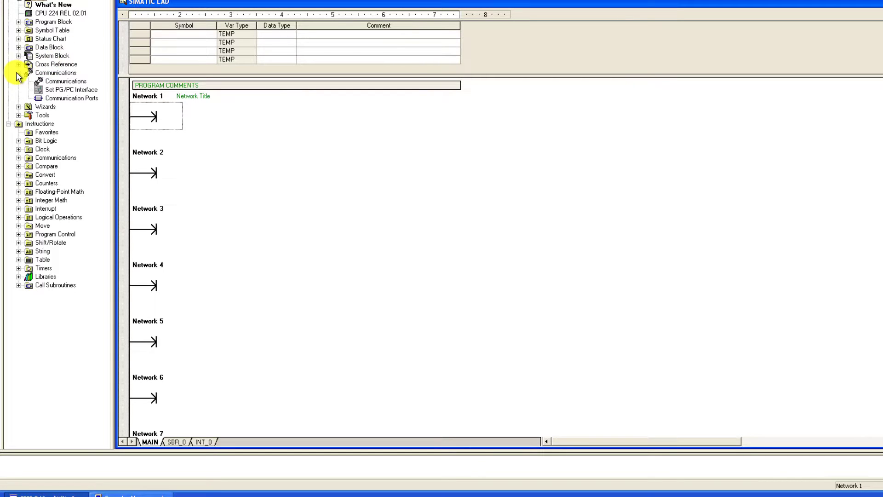
double_click(59, 82)
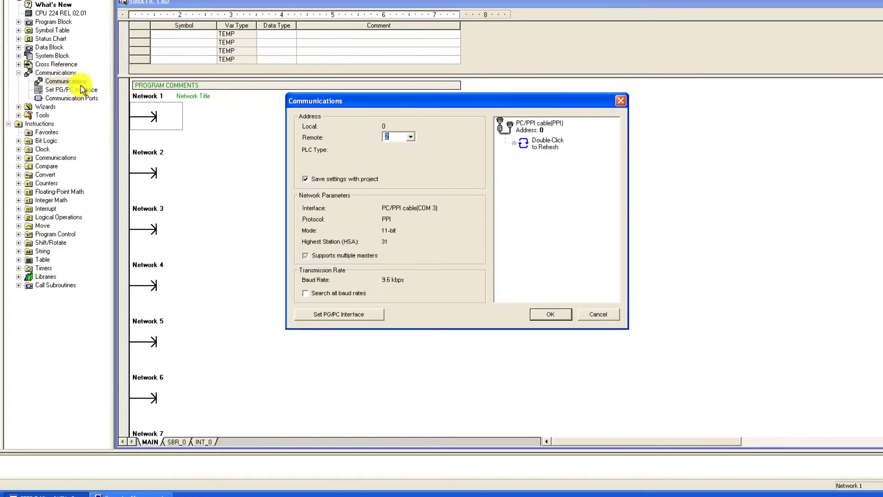
click(355, 316)
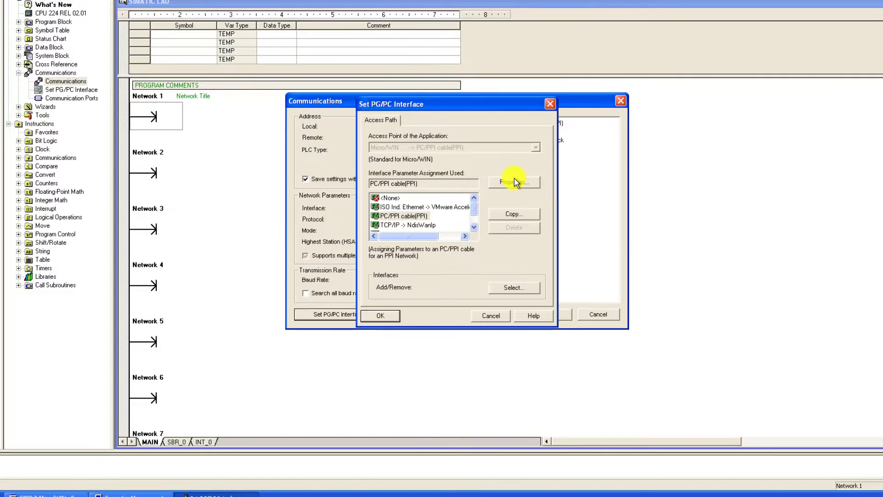
click(515, 182)
click(424, 153)
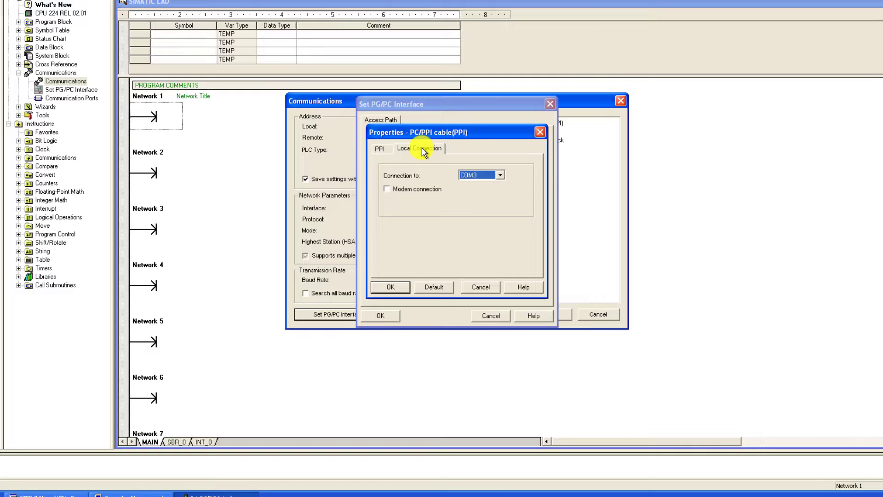
click(502, 176)
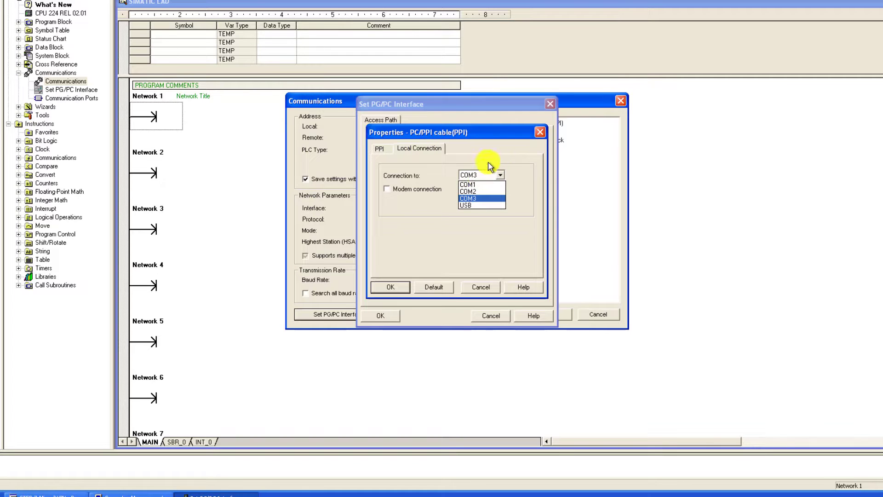
click(481, 199)
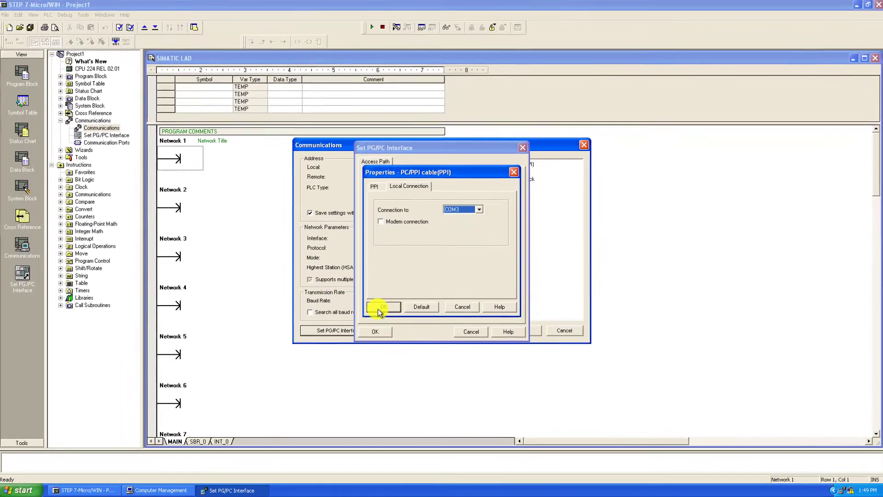
click(385, 288)
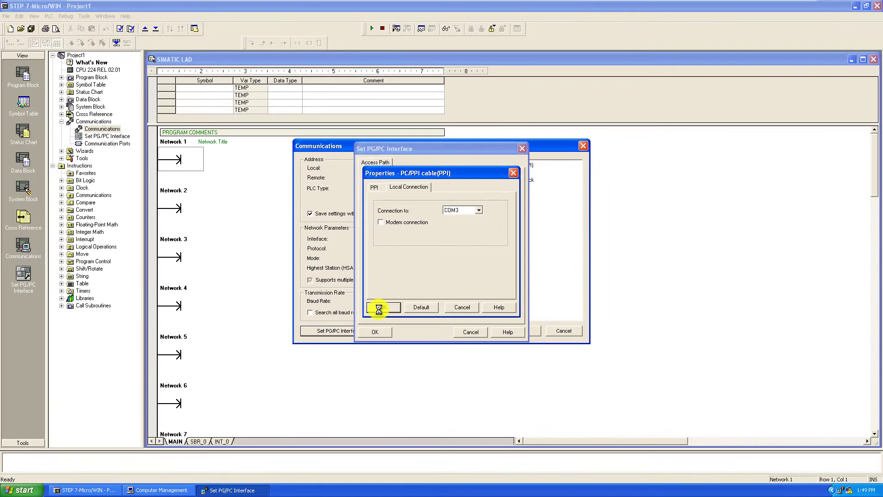
click(384, 333)
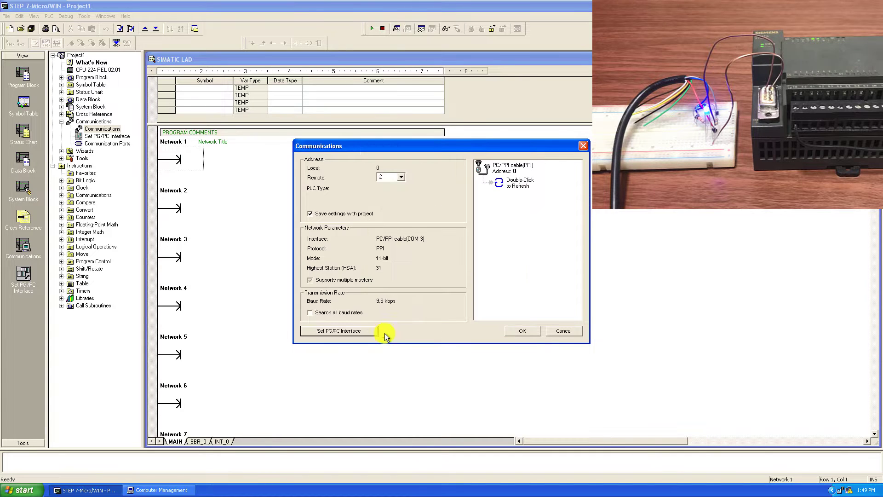
double_click(517, 184)
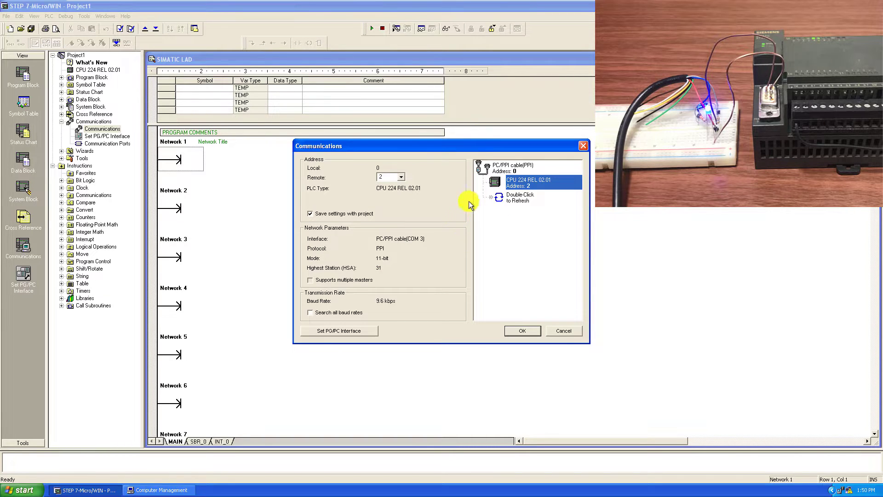
click(523, 332)
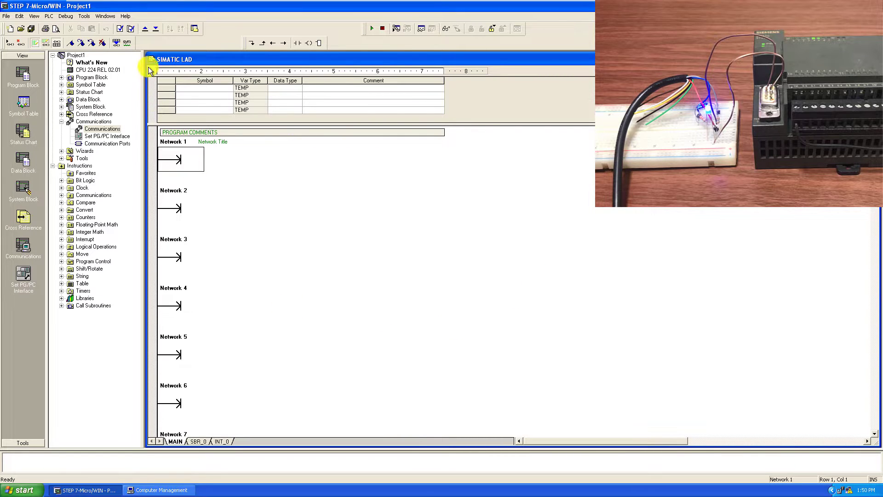
Step: Upload the program from the PLC into the project without saving the current project changes, and view the uploaded networks
click(145, 30)
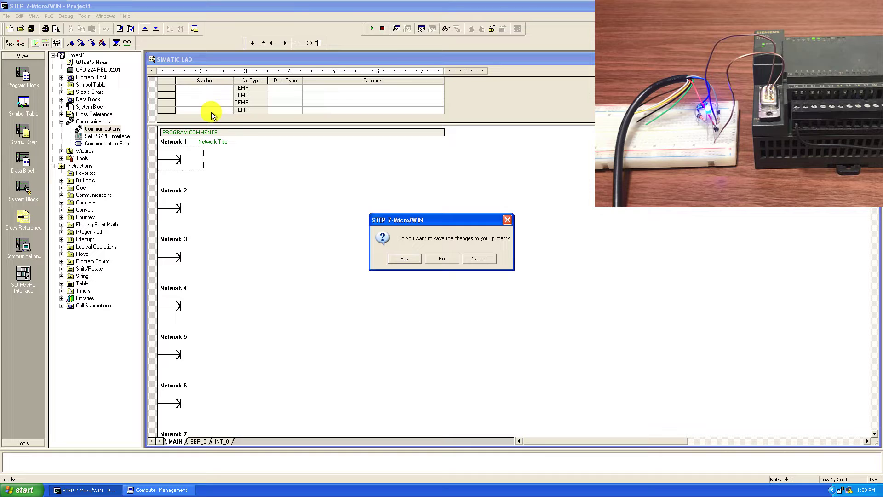
click(447, 259)
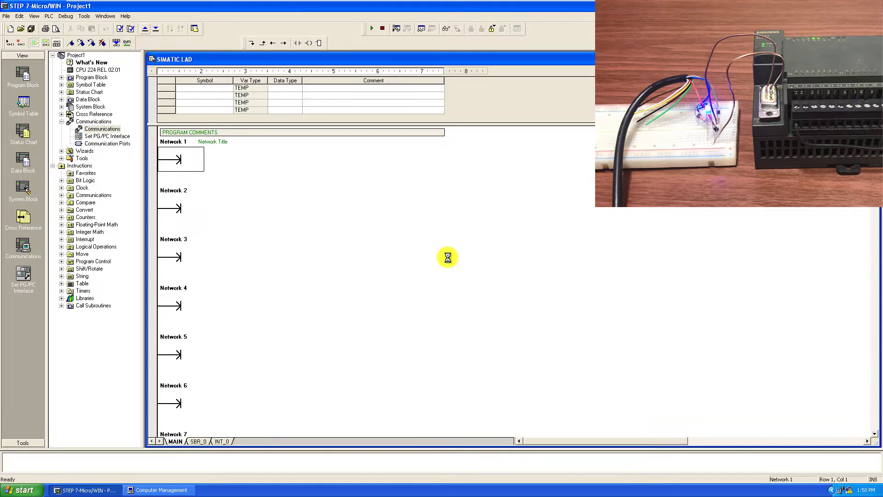
click(490, 258)
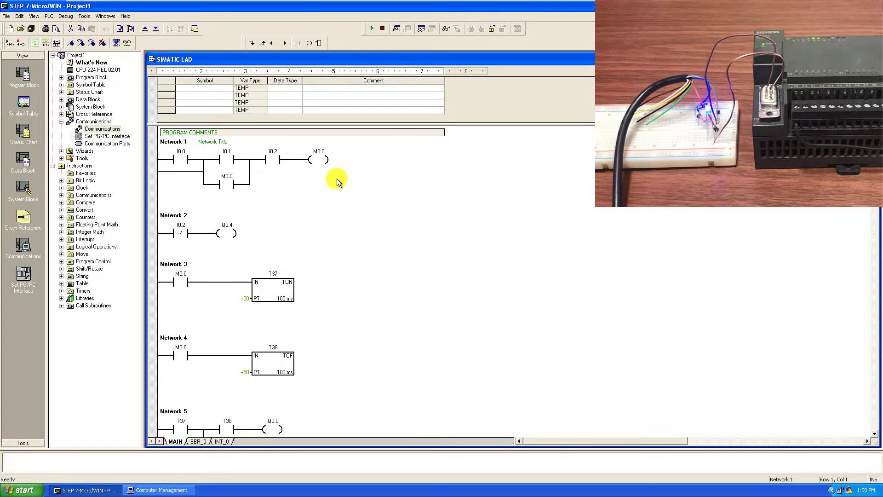
scroll(383, 410, down, 5)
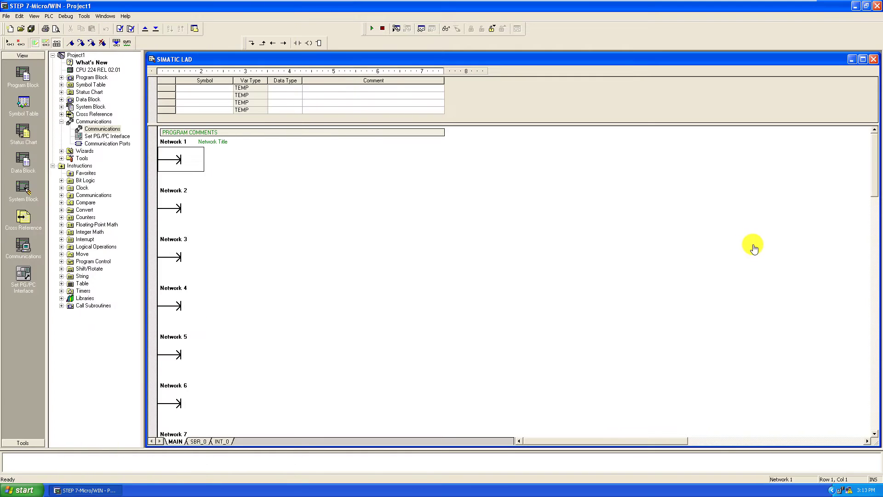
Step: Check the PC/PPI cable's local connection port in the PG/PC interface properties
click(114, 130)
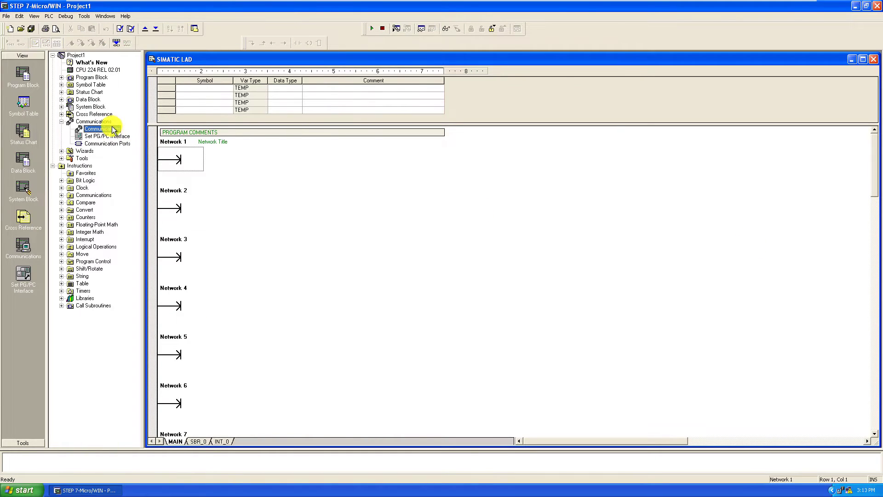
double_click(114, 130)
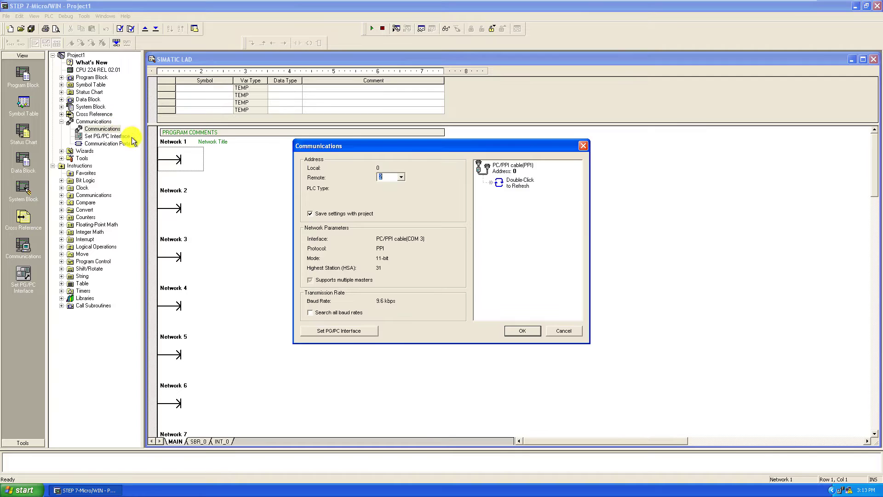
click(349, 330)
double_click(389, 245)
click(412, 187)
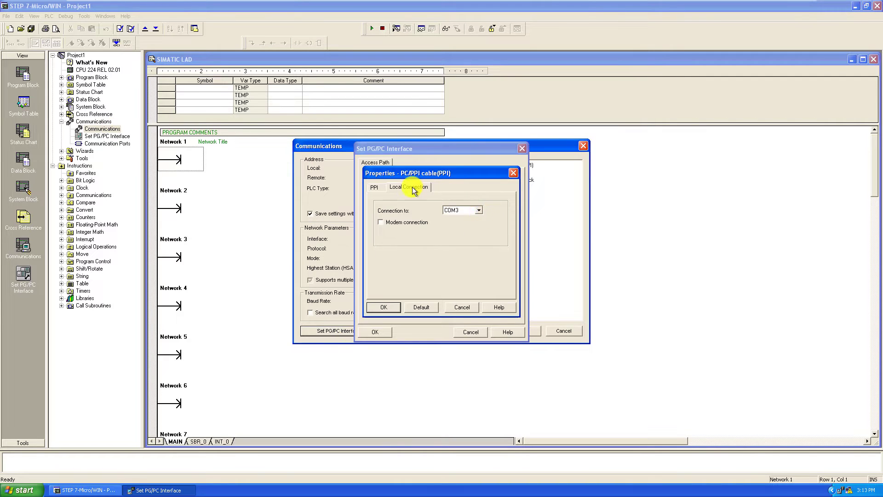
click(513, 172)
click(520, 153)
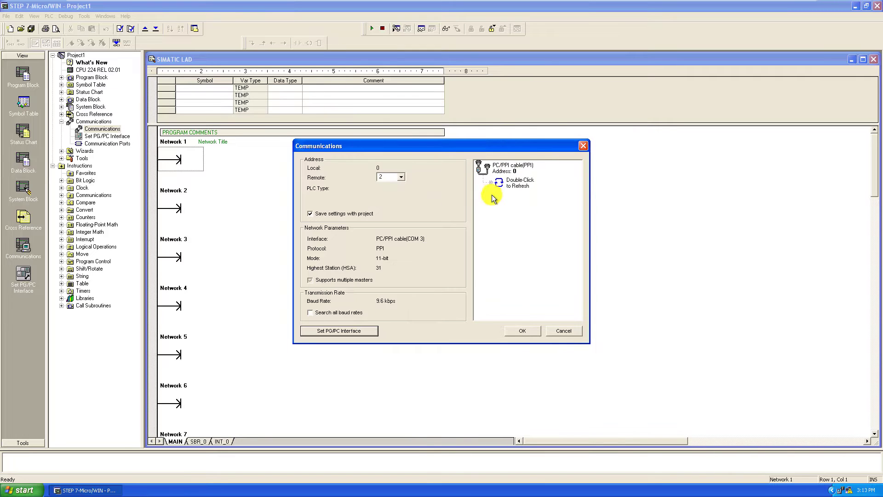
Step: Refresh the communications list to detect the PLC on the PC/PPI cable and accept the connection
click(510, 188)
double_click(511, 184)
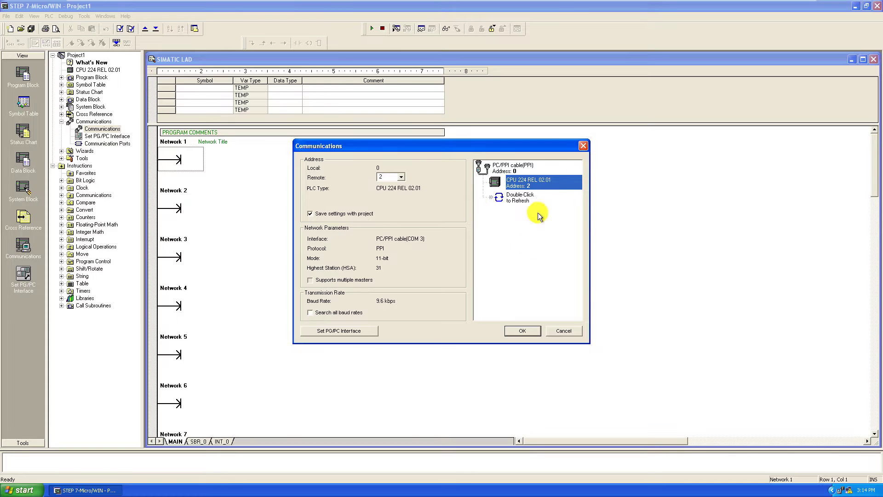
click(523, 331)
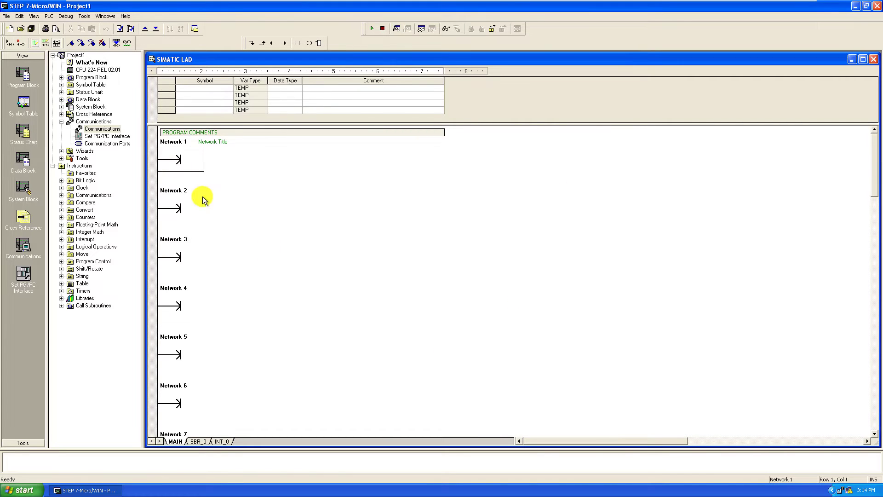
Step: Upload the program, data and system blocks from the PLC, discarding the unsaved project changes
click(145, 29)
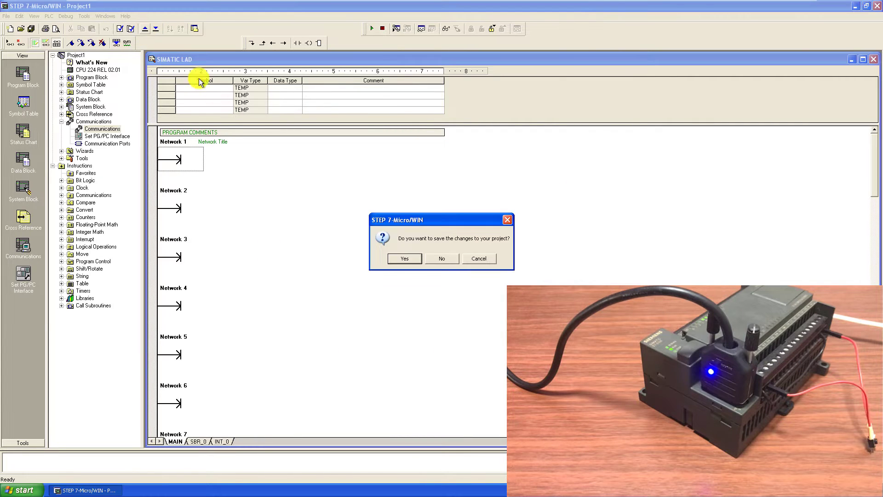
click(441, 258)
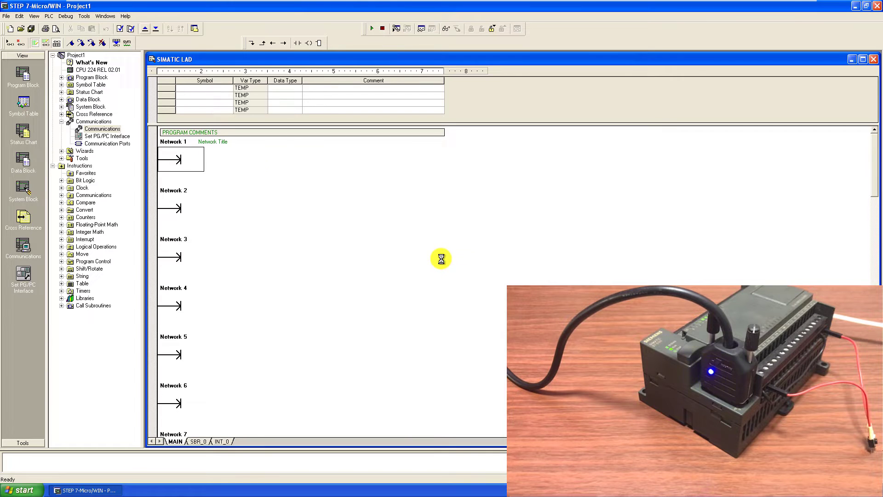
click(492, 258)
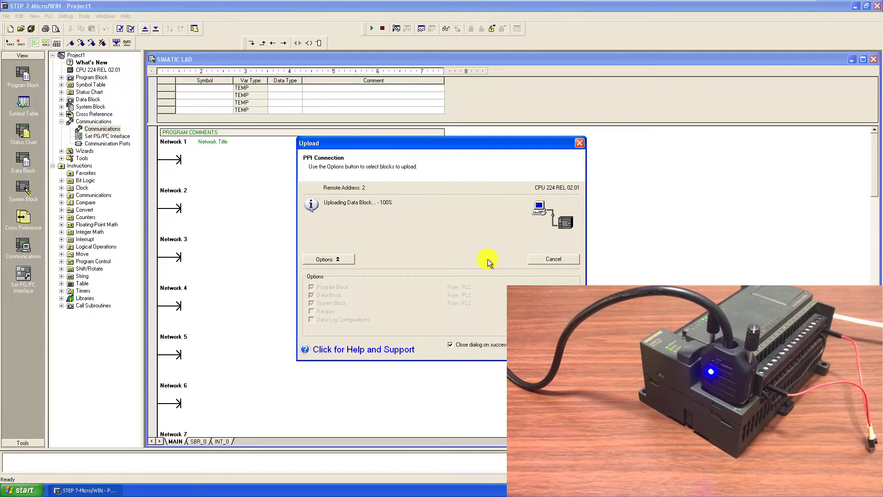
Step: Turn on program status monitoring and view the live contact, coil and timer states through Network 6
scroll(353, 131, down, 3)
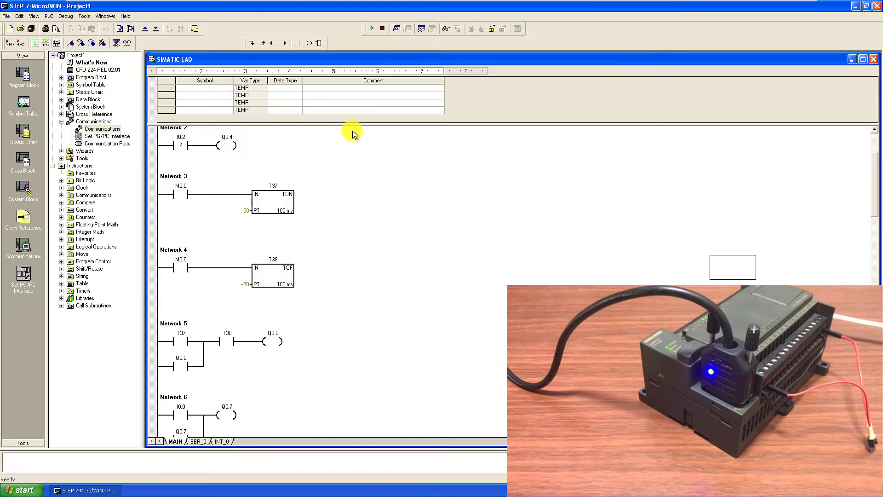
click(396, 29)
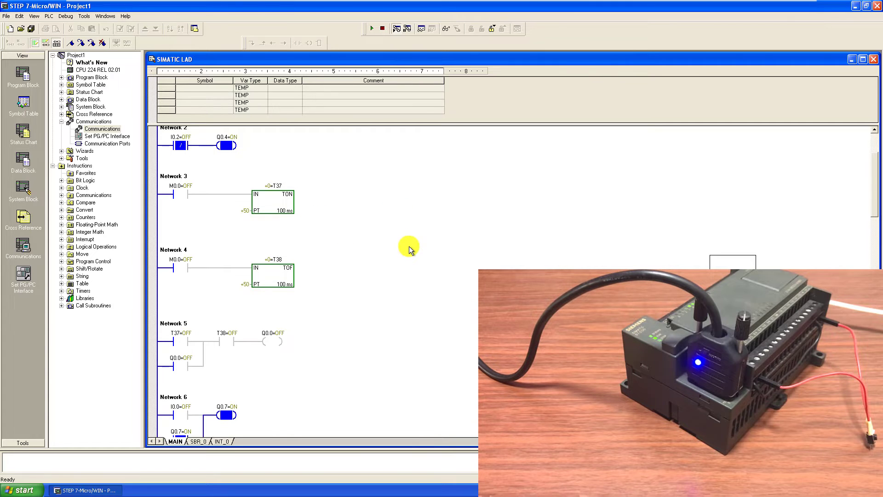
scroll(409, 246, down, 5)
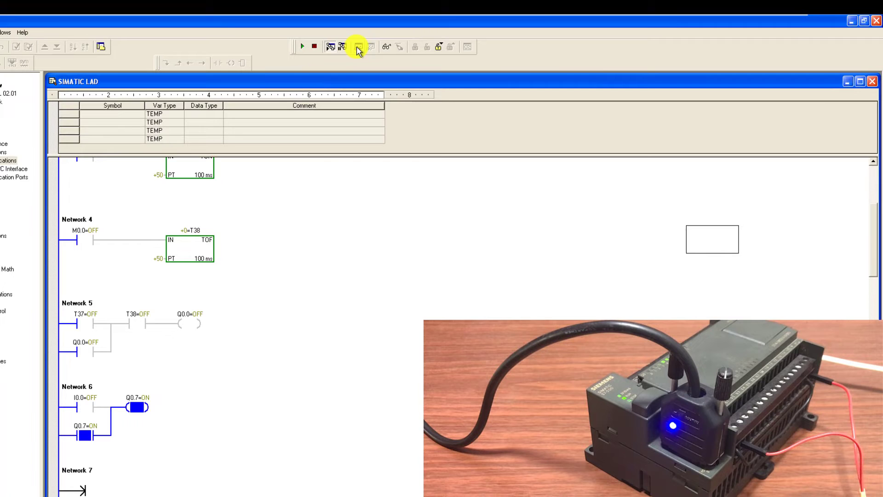
Step: Place the PLC in STOP mode and confirm the mode change
click(314, 48)
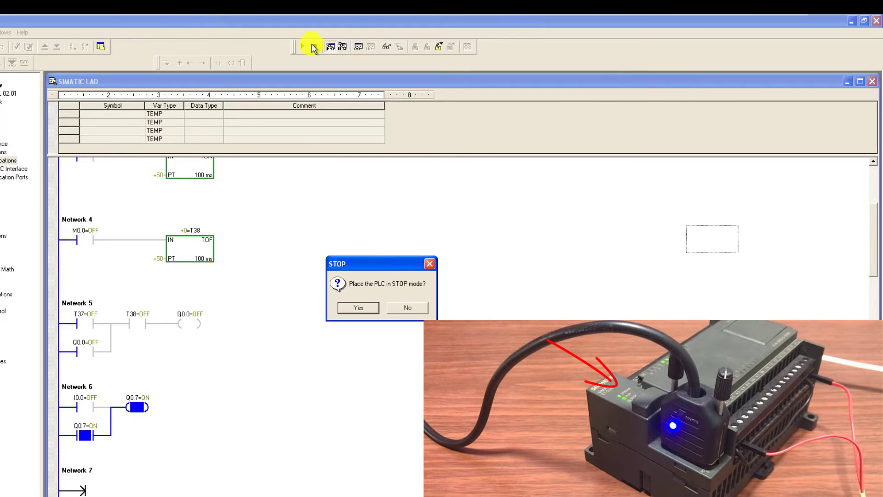
click(361, 308)
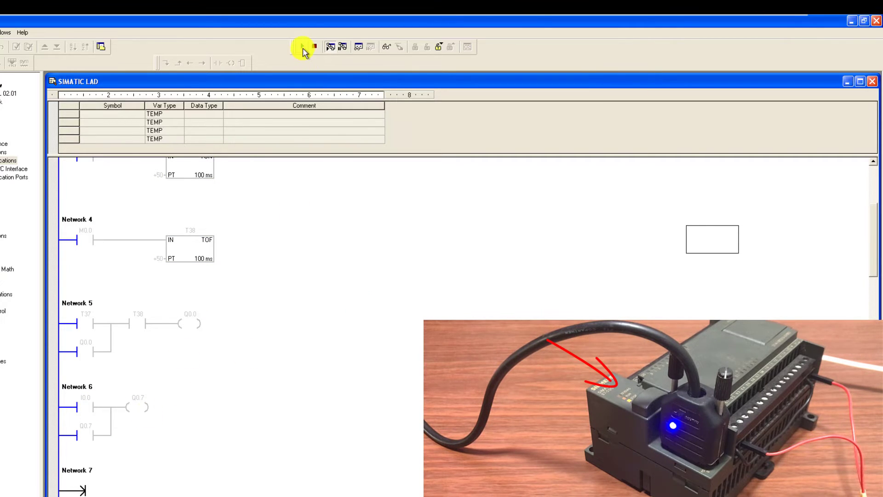
Step: Place the PLC in RUN mode, confirm the mode change, and turn off program status monitoring
click(303, 47)
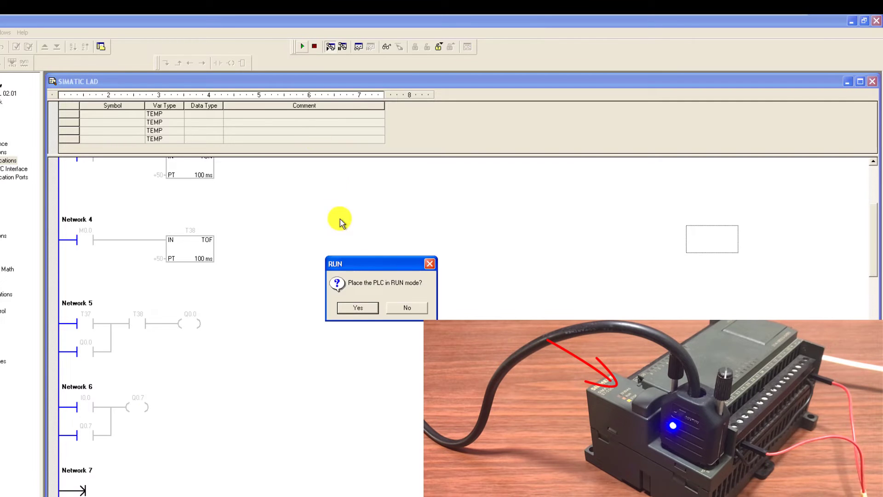
click(359, 308)
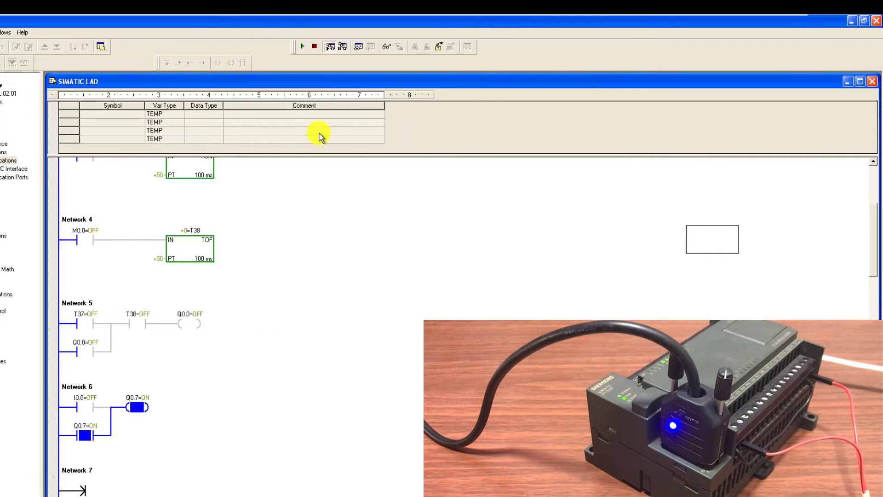
click(332, 46)
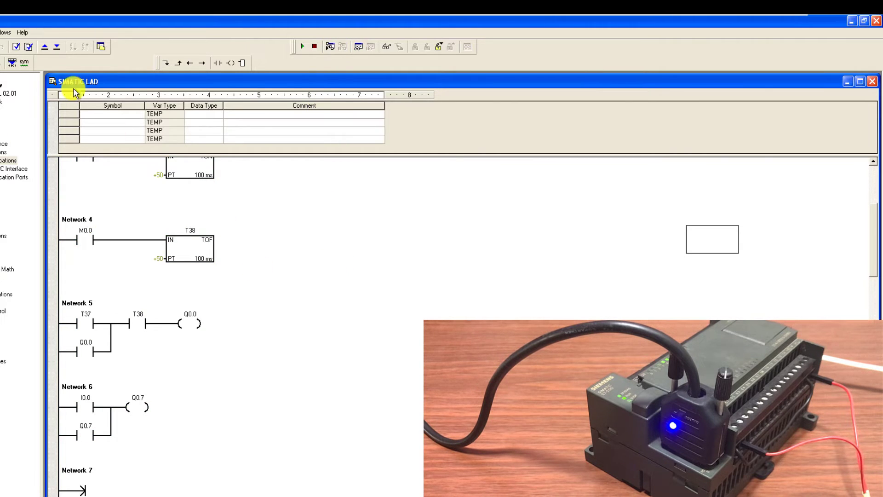
Step: Download the program, data and system blocks to the PLC, accepting the switch from RUN to STOP mode
click(57, 47)
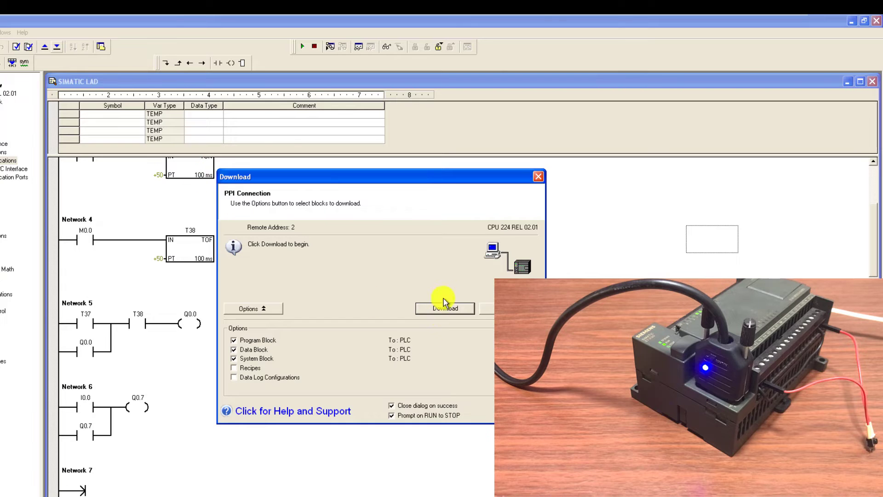
click(453, 314)
click(358, 316)
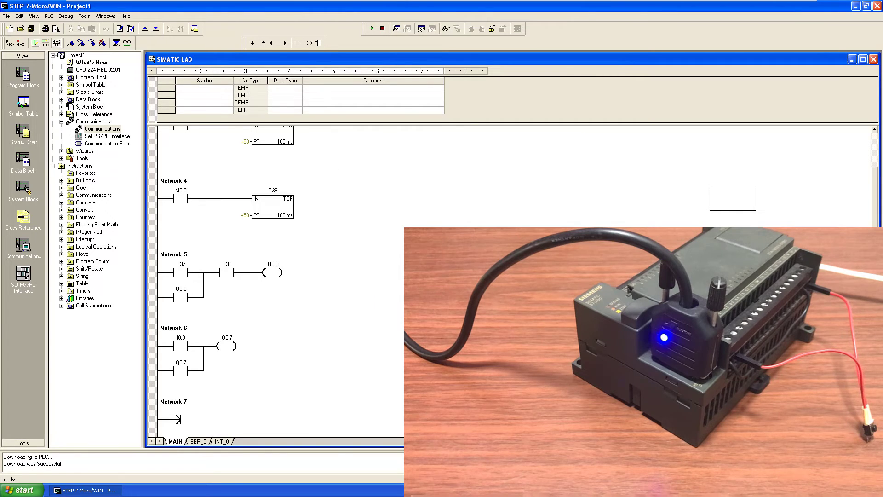
Step: Turn program status monitoring back on and return the PLC to RUN mode, confirming the change
click(397, 31)
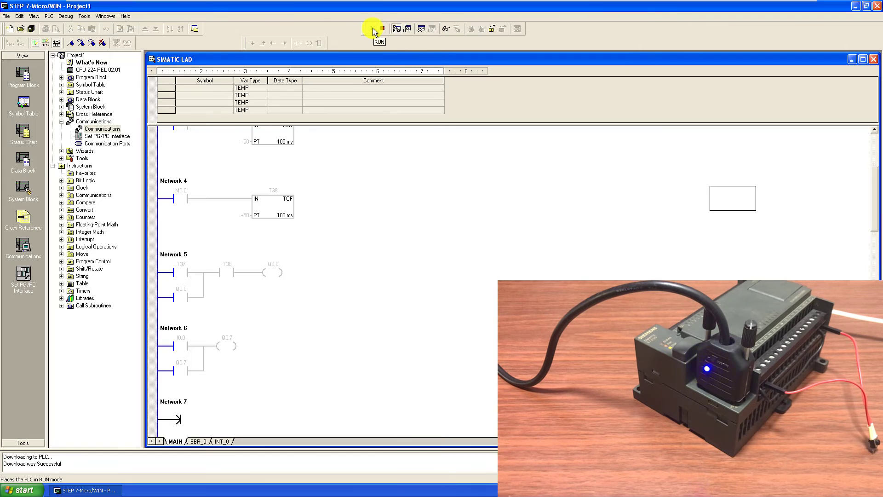
click(373, 29)
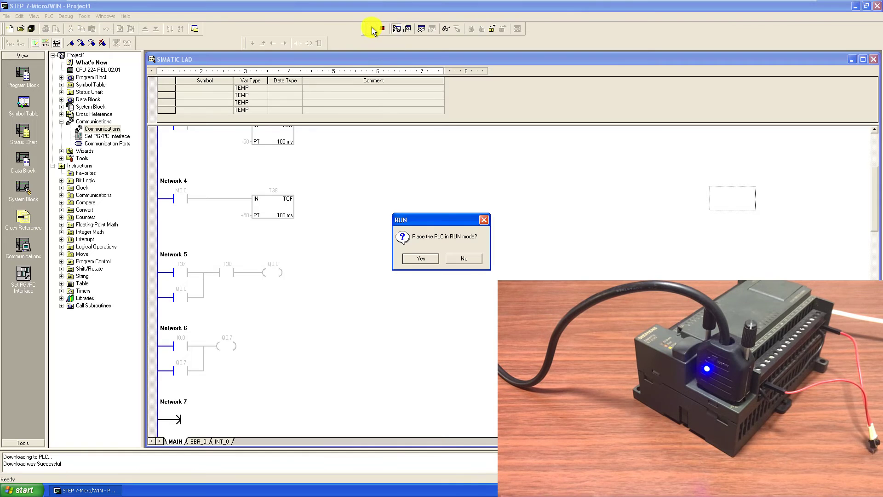
click(420, 258)
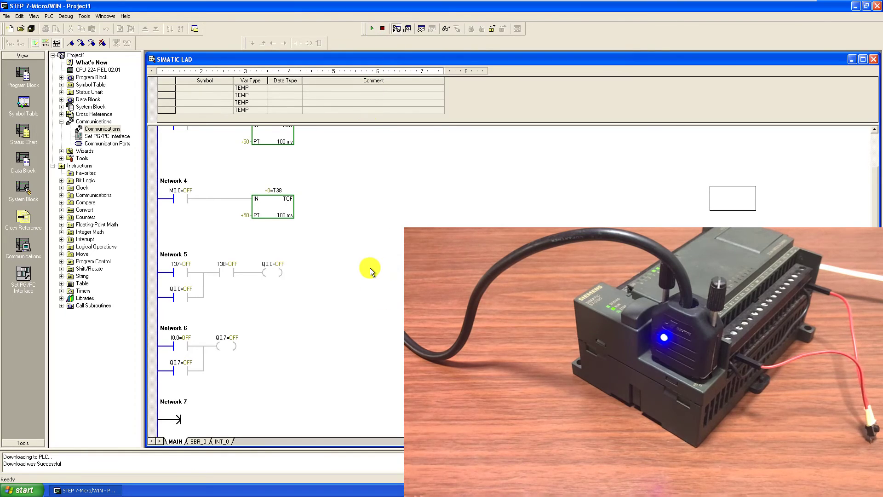